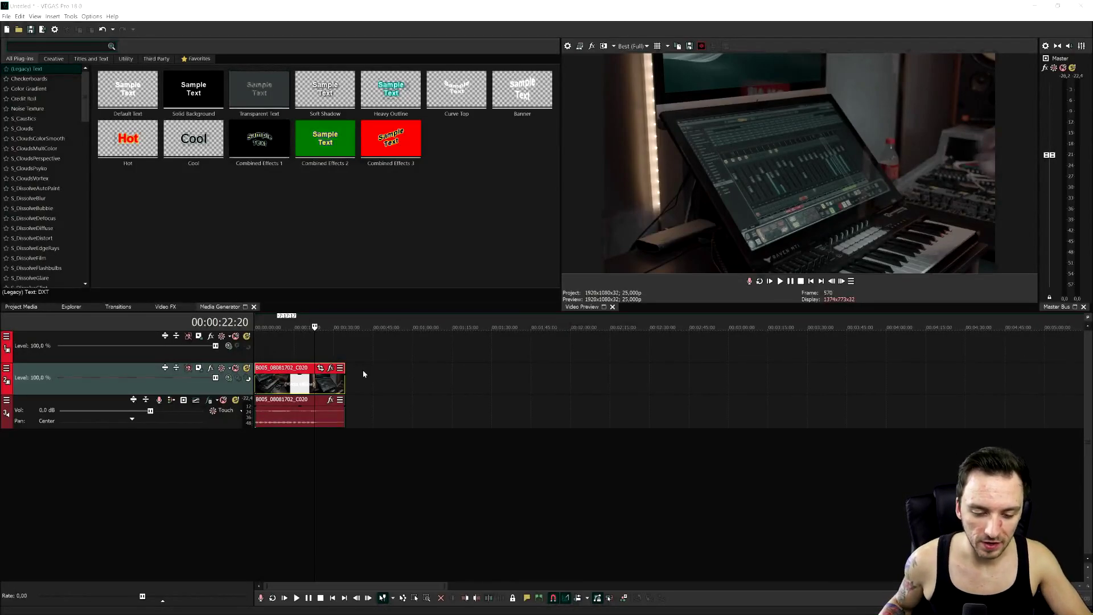
Zoom into the timeline, return the playhead to the clip start, and dismiss the Pan/Crop settings.
{"action": "scroll", "coordinate": [617, 339], "scroll_direction": "up", "scroll_amount": 3}
{"action": "left_click", "coordinate": [811, 281]}
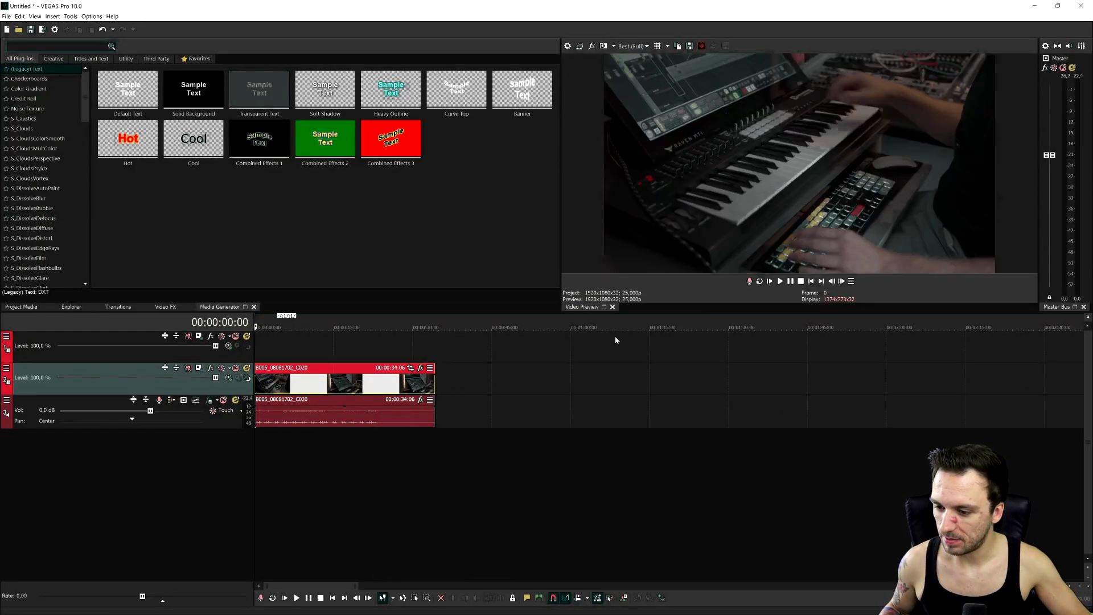
{"action": "scroll", "coordinate": [615, 340], "scroll_direction": "up", "scroll_amount": 2}
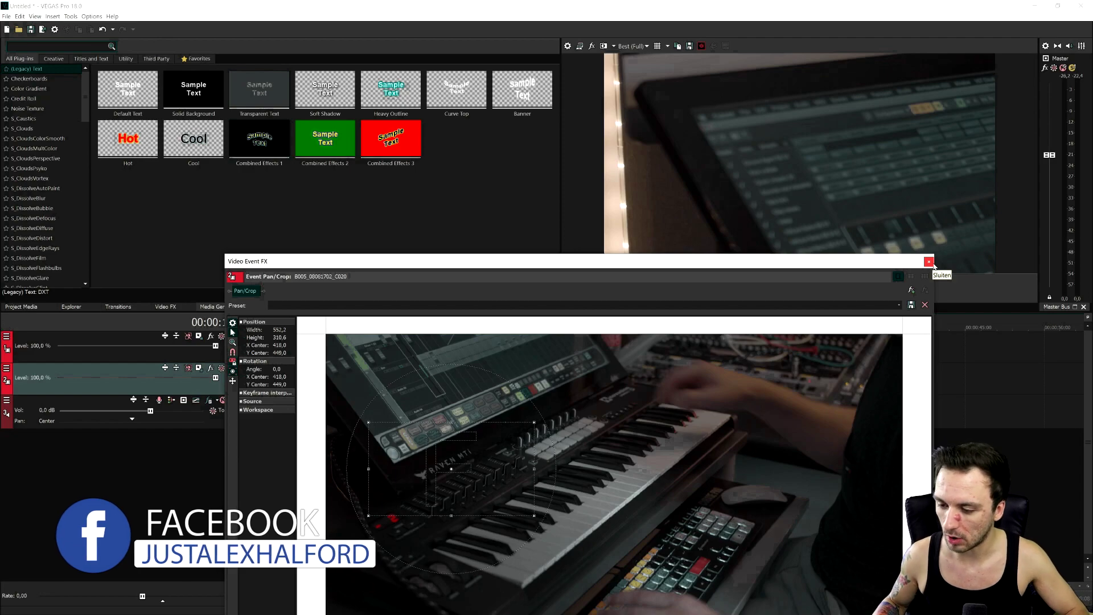
{"action": "left_click", "coordinate": [932, 263]}
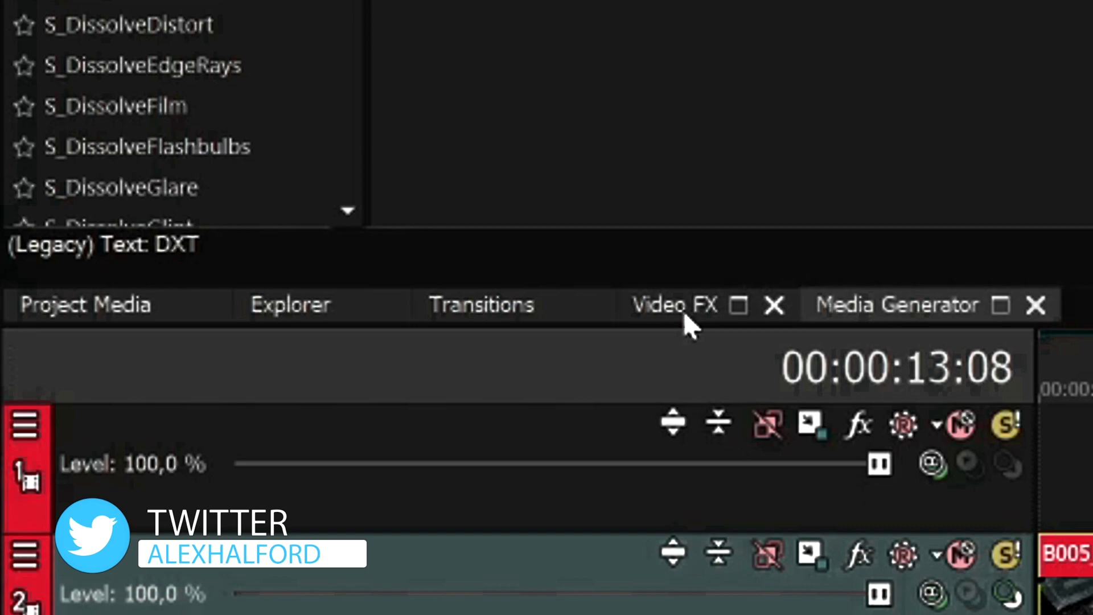
Show the Video FX plug-in list and select Denoise to display its default preset.
{"action": "left_click", "coordinate": [683, 312]}
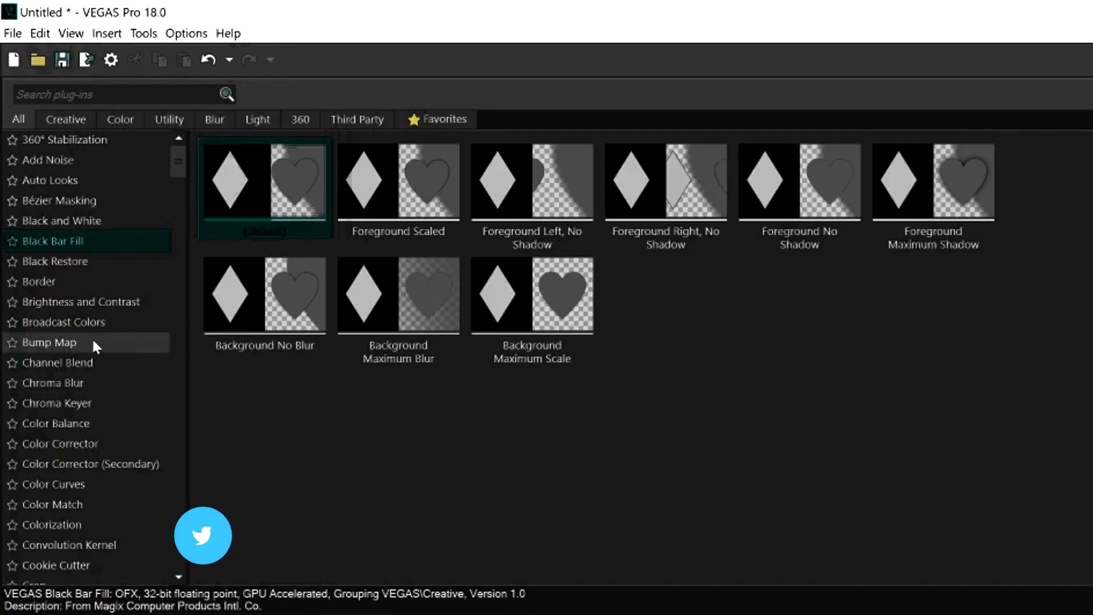
{"action": "scroll", "coordinate": [92, 342], "scroll_direction": "down", "scroll_amount": 2}
{"action": "scroll", "coordinate": [93, 342], "scroll_direction": "down", "scroll_amount": 4}
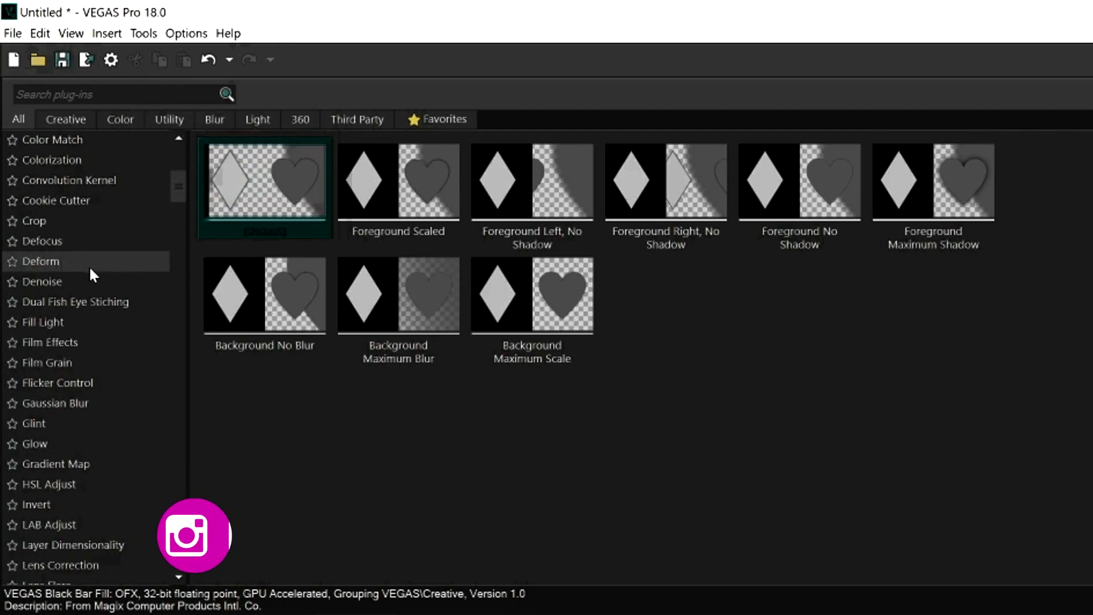
{"action": "left_click", "coordinate": [56, 282]}
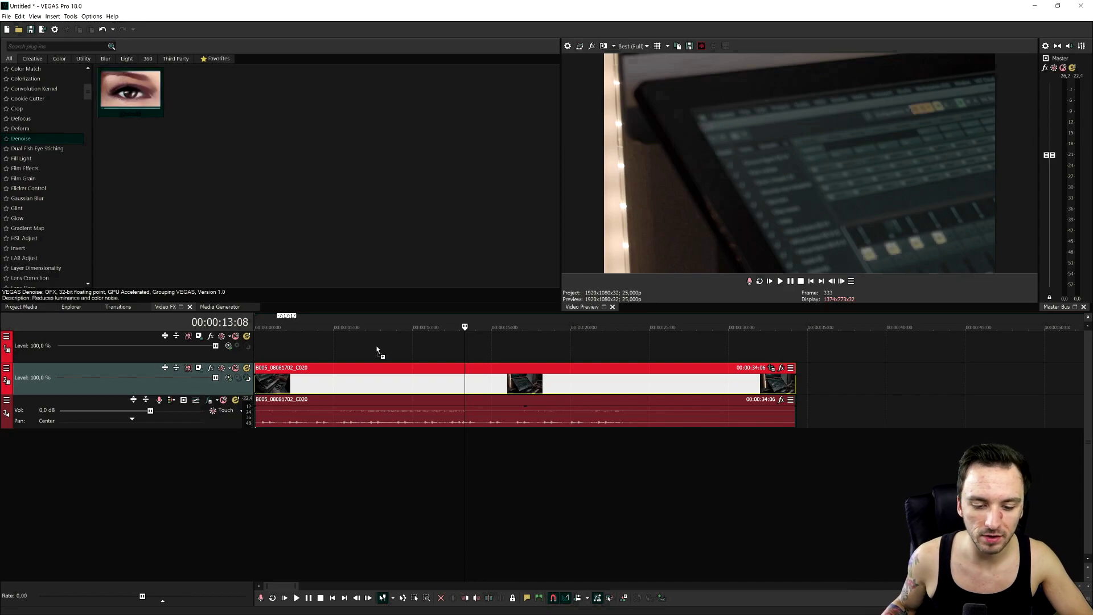
Apply the Denoise preset to the keyboard video clip on the timeline.
{"action": "left_click_drag", "start_coordinate": [446, 388], "coordinate": [466, 386]}
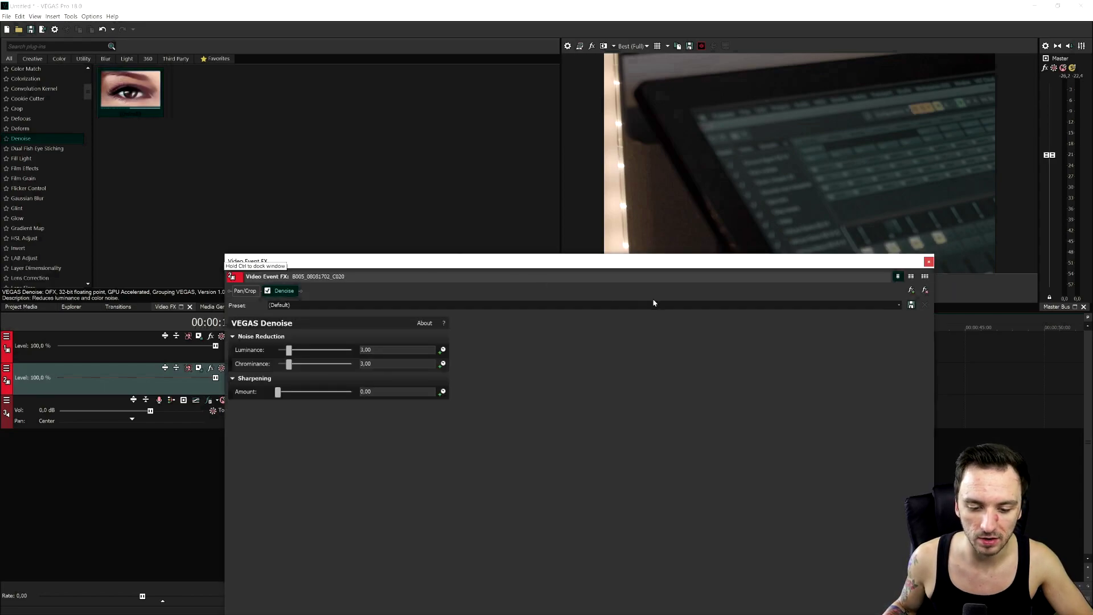